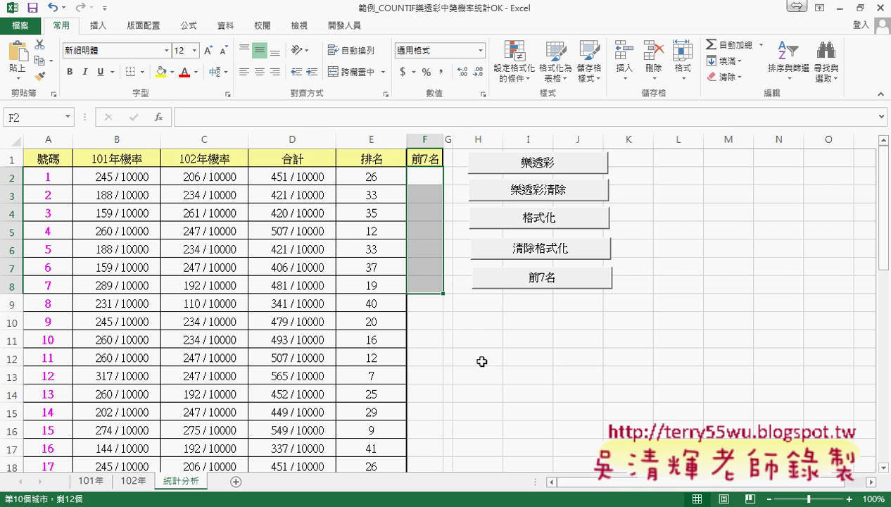
Step: Clear the lottery statistics with 樂透彩清除 and confirm cells B2–E2 are empty
left_click(563, 197)
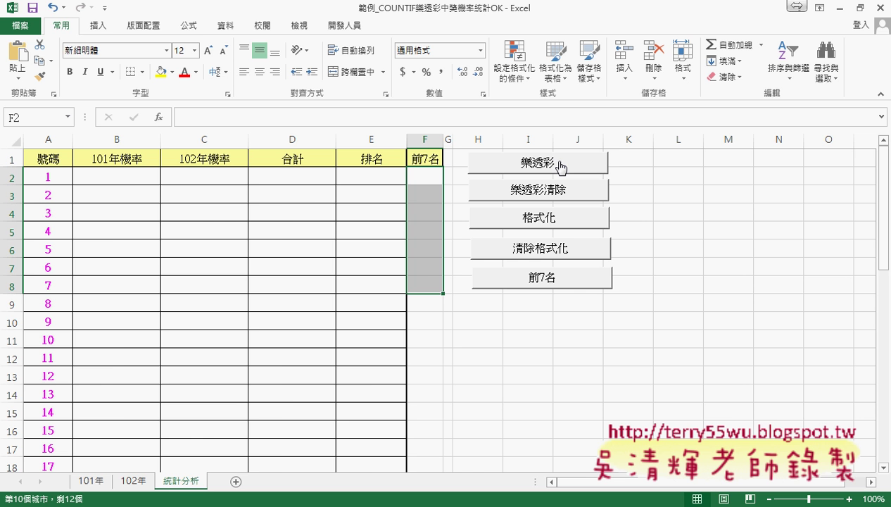
left_click(130, 172)
left_click(204, 175)
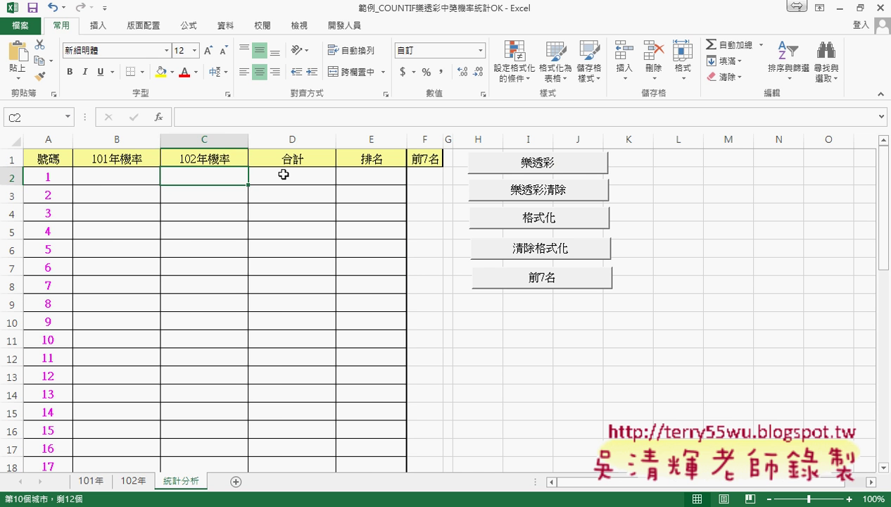
left_click(292, 174)
left_click(364, 174)
Step: Regenerate the table with 樂透彩 and inspect the COUNTIF, total and RANK.EQ formulas in B2–E2
left_click(513, 169)
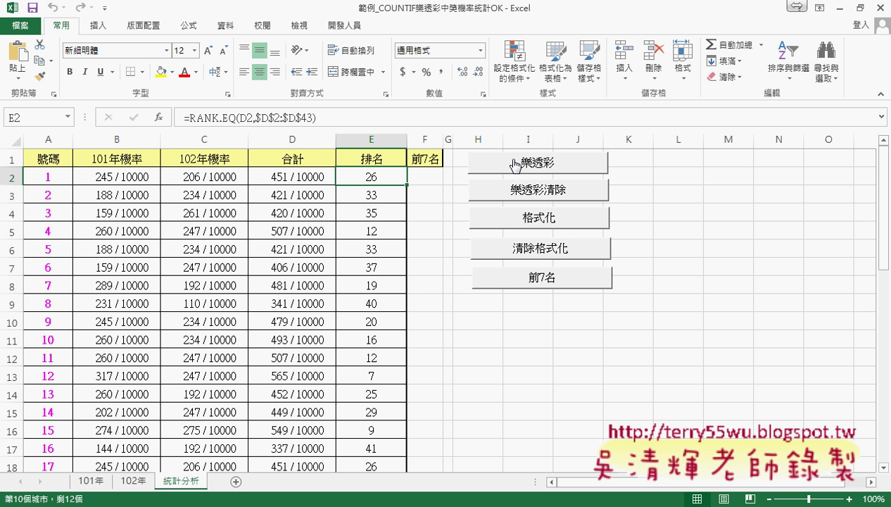
left_click(139, 176)
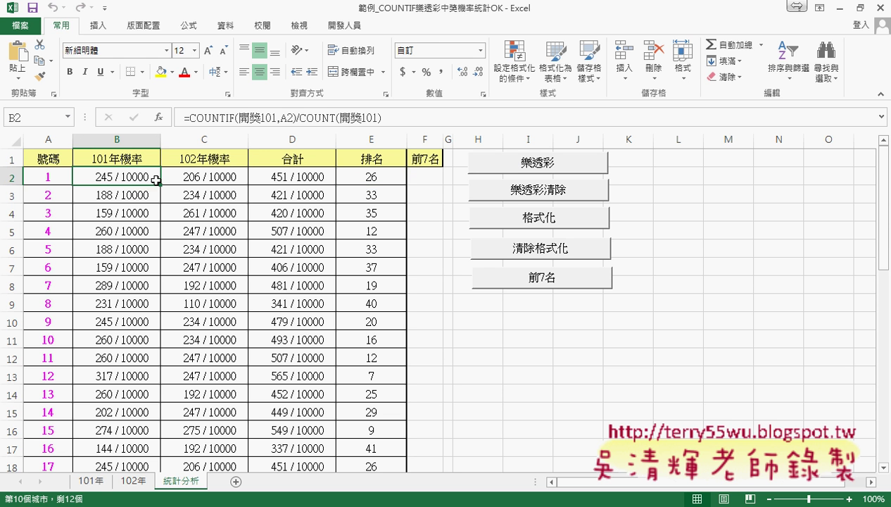
left_click(211, 175)
left_click(299, 175)
left_click(373, 177)
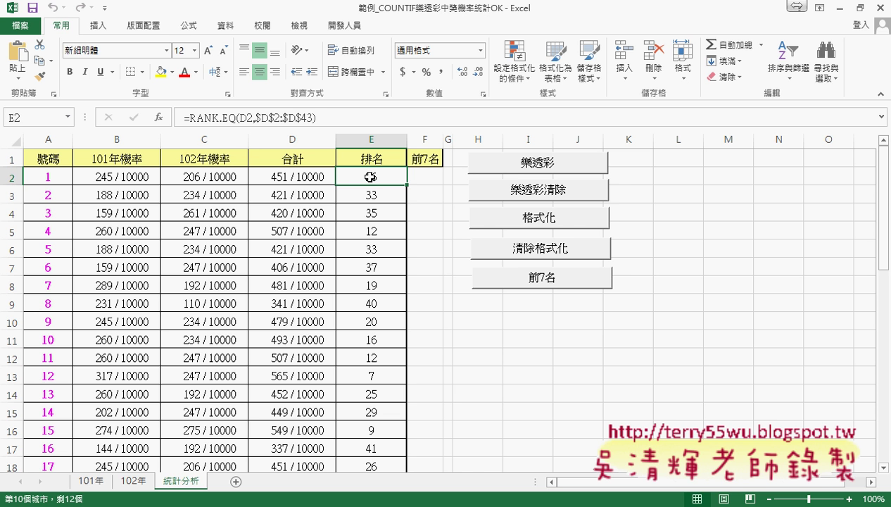
Step: Open the 樂透彩 button's macro code, highlight its four Cells formula lines, then close the VBA editor
right_click(529, 160)
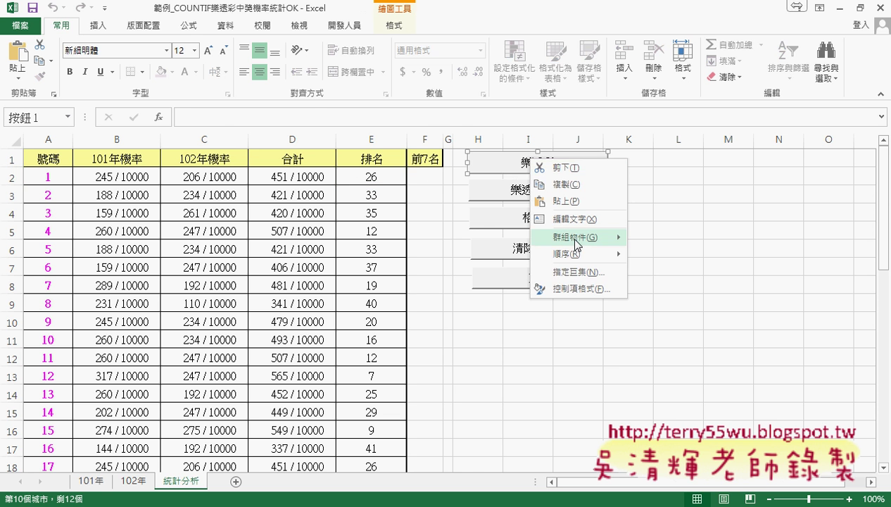
left_click(576, 271)
left_click(696, 167)
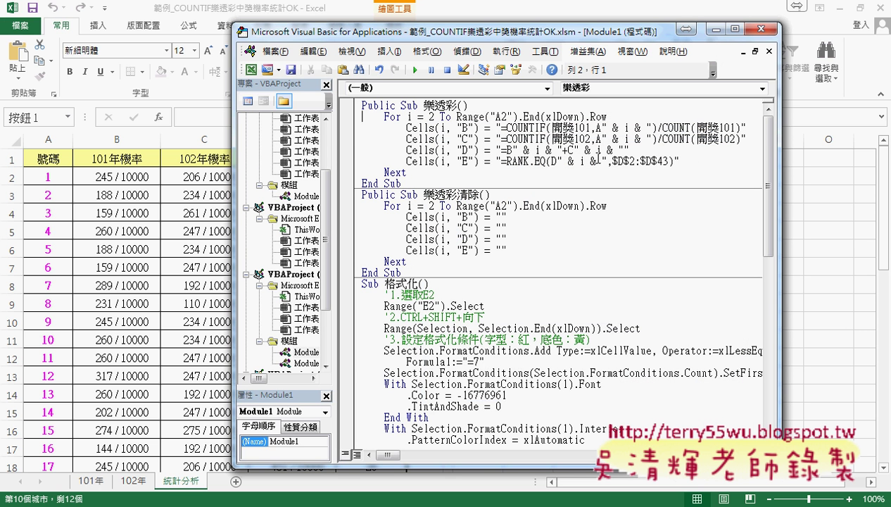
left_click_drag(405, 128, 680, 160)
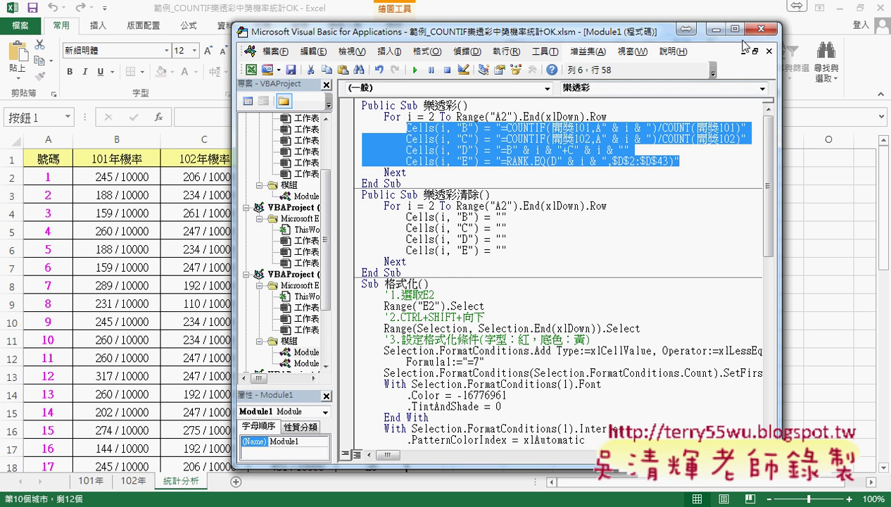
left_click(765, 29)
Step: Clear and refill the lottery table, highlight rank 7 in E13 via 格式化, and show the 開發人員 tab
left_click(543, 198)
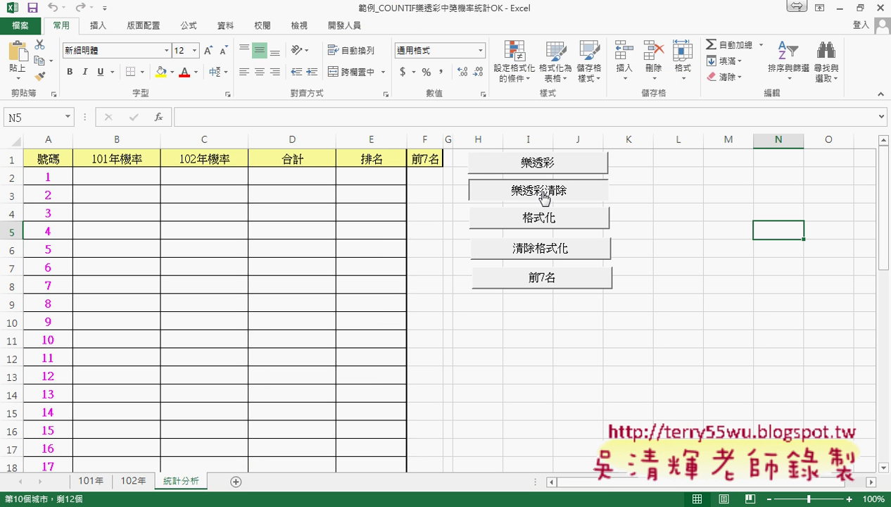
left_click(542, 164)
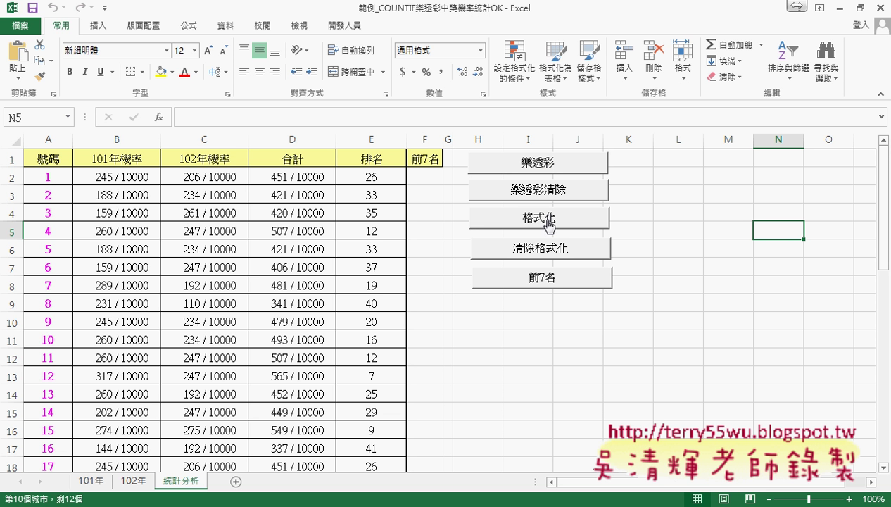
left_click(548, 224)
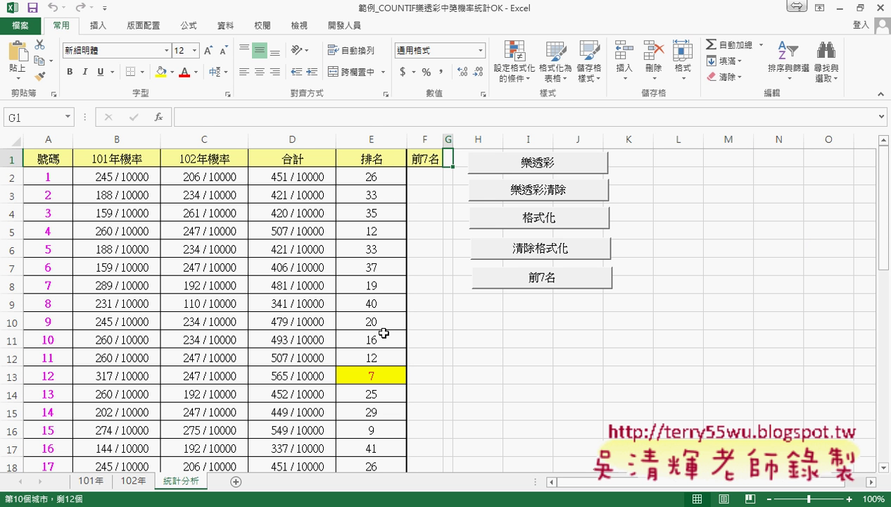
left_click(350, 27)
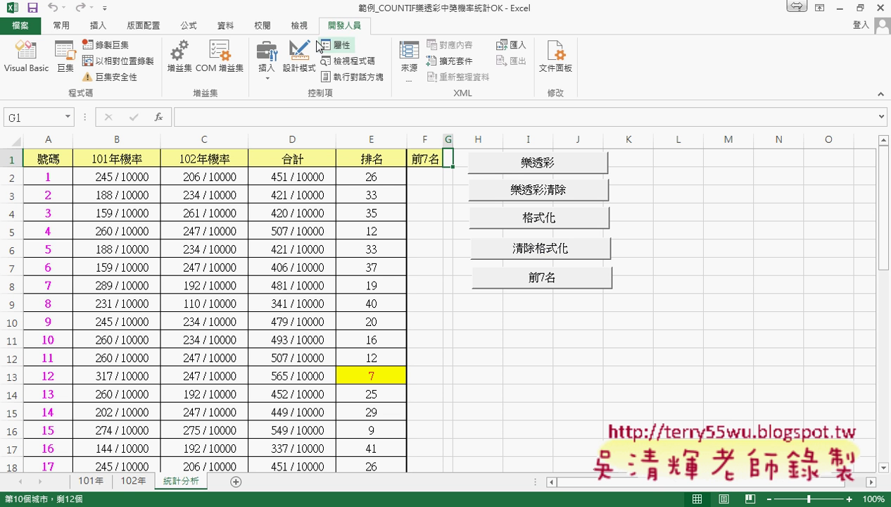
Step: Look at Conditional Formatting's Clear Rules, then remove E13's rank-7 highlight with 清除格式化
left_click(60, 28)
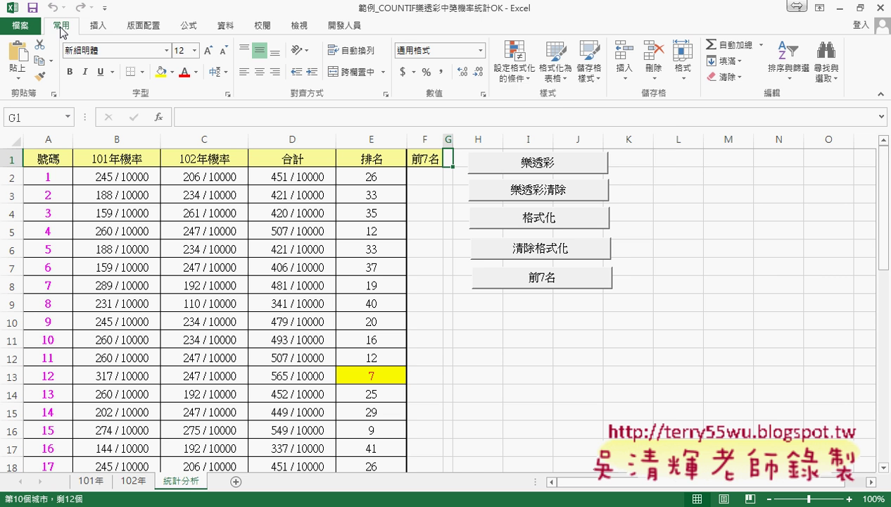
left_click(518, 78)
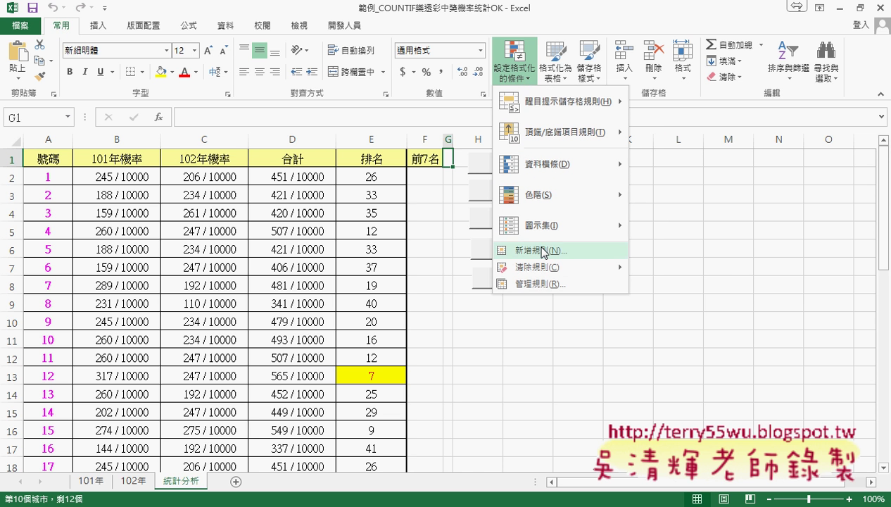
mouse_move(550, 273)
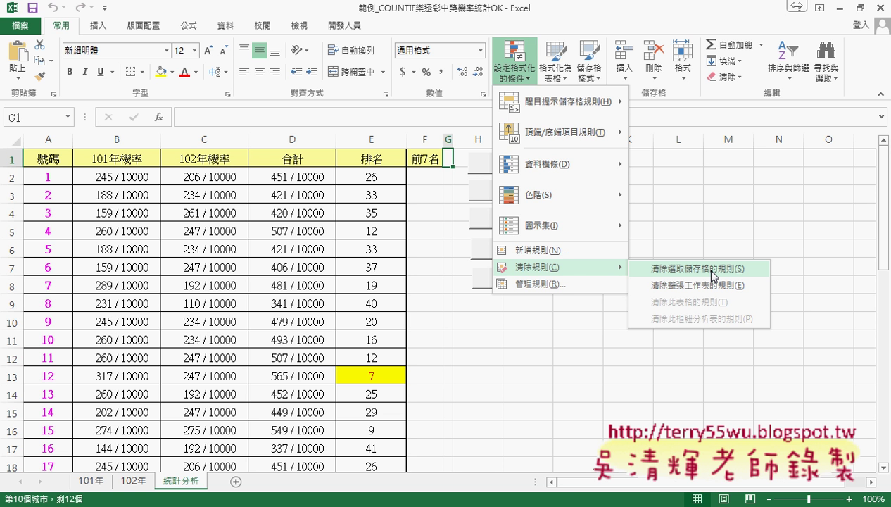
left_click(641, 237)
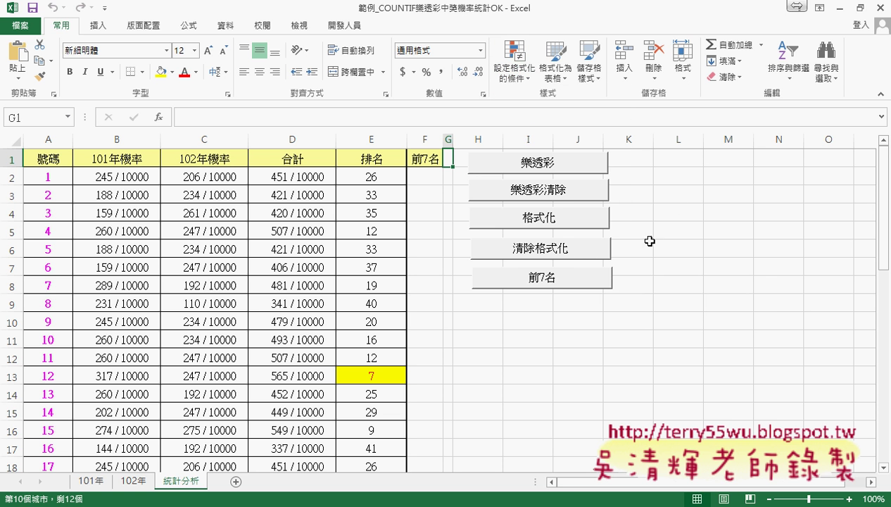
left_click(535, 257)
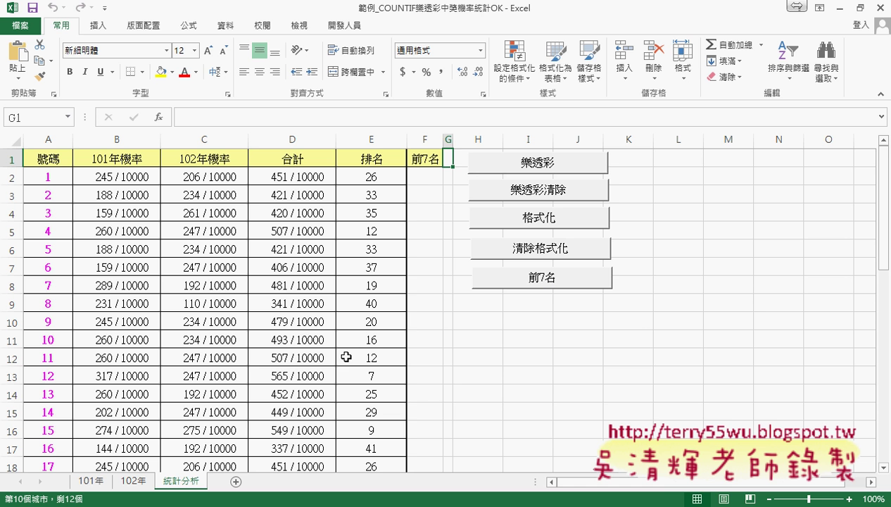
left_click(47, 373)
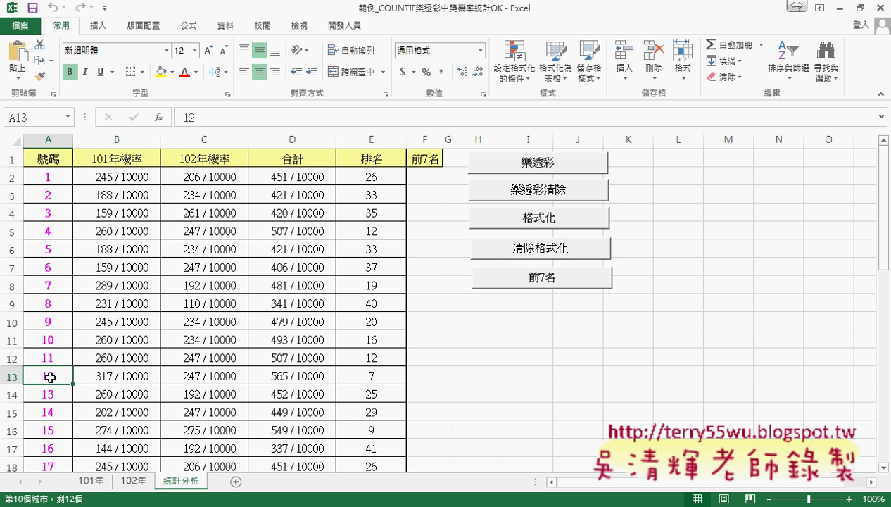
left_click(424, 174)
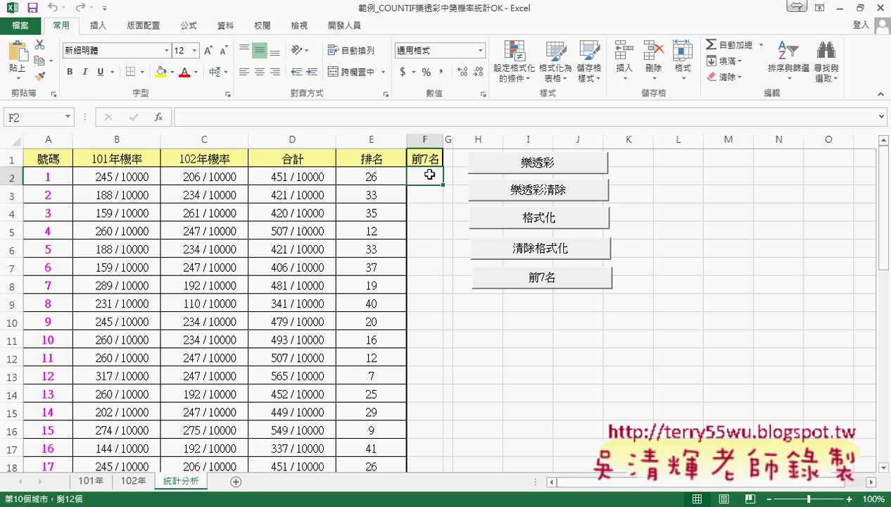
scroll(271, 418, "down", 1)
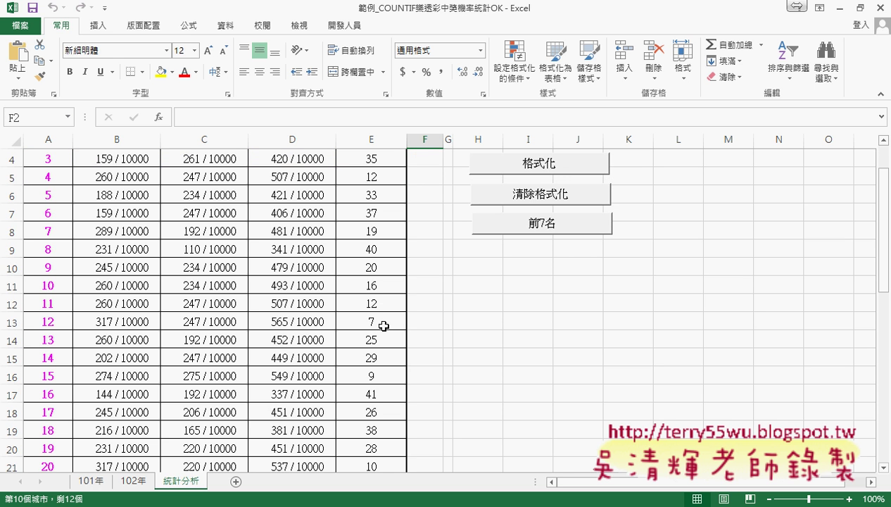
scroll(380, 412, "down", 2)
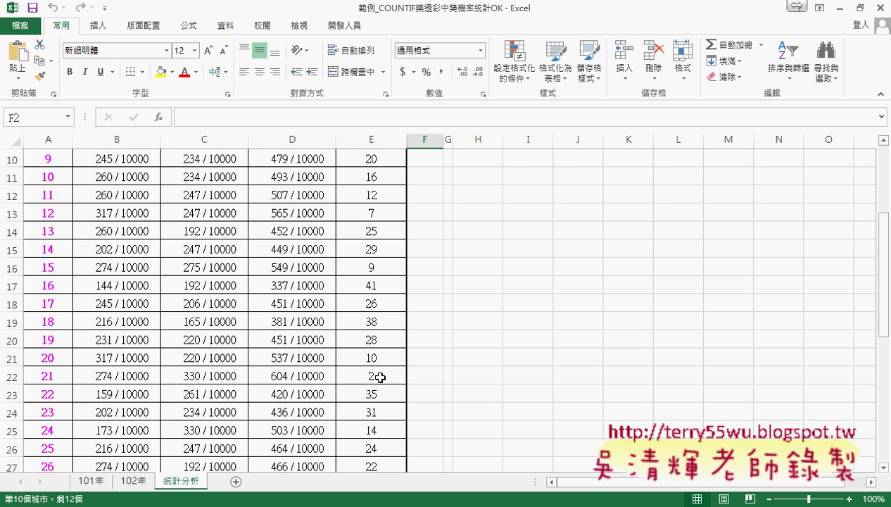
left_click(377, 372)
left_click(73, 375)
scroll(60, 372, "up", 2)
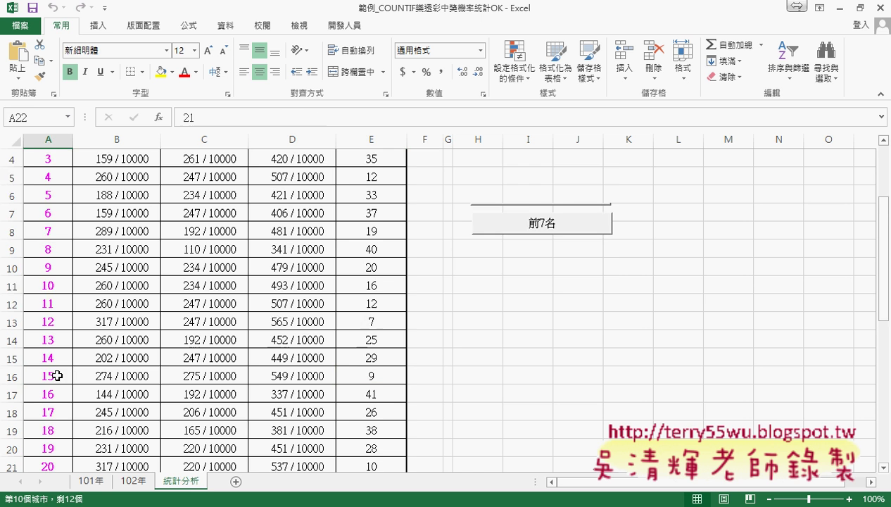
scroll(59, 372, "up", 1)
left_click(427, 177)
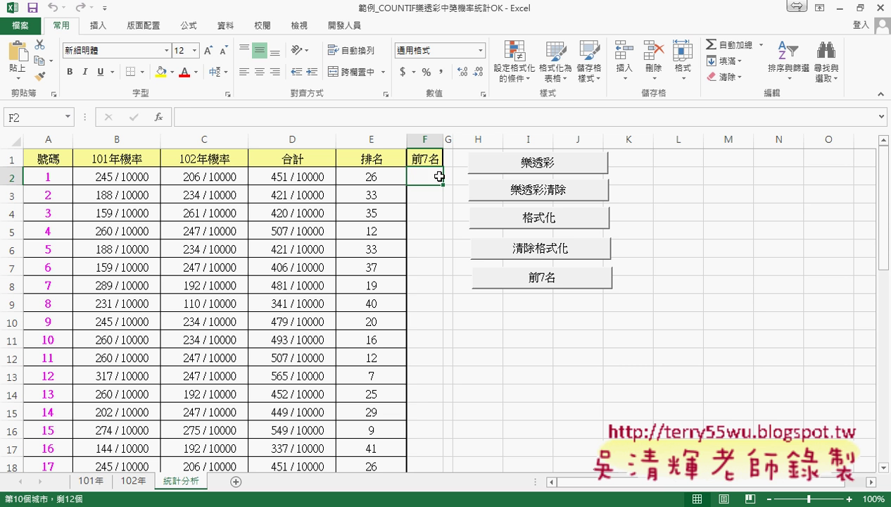
left_click(562, 284)
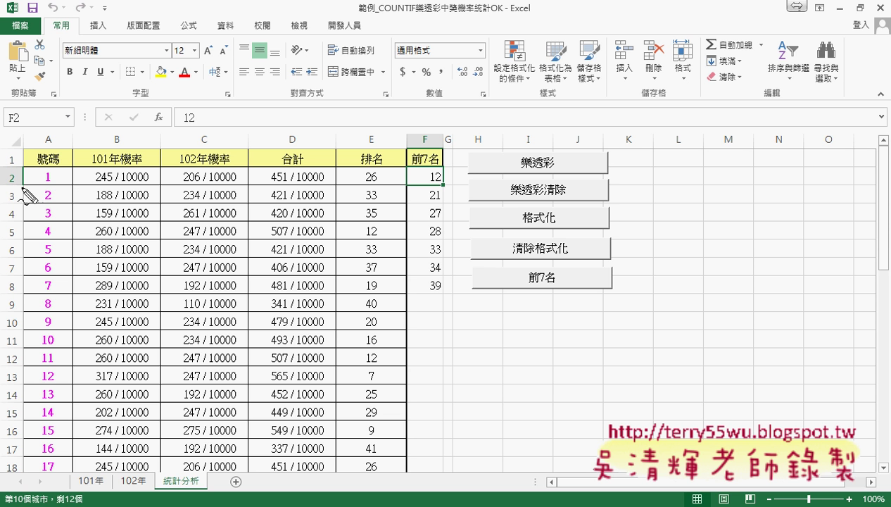
left_click(10, 176)
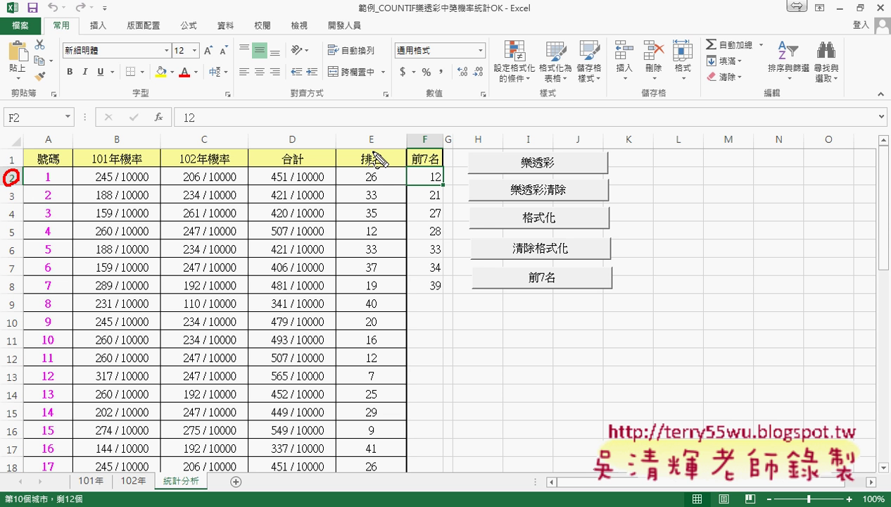
mouse_move(370, 147)
left_mouse_down()
mouse_move(368, 130)
mouse_move(371, 150)
left_mouse_up()
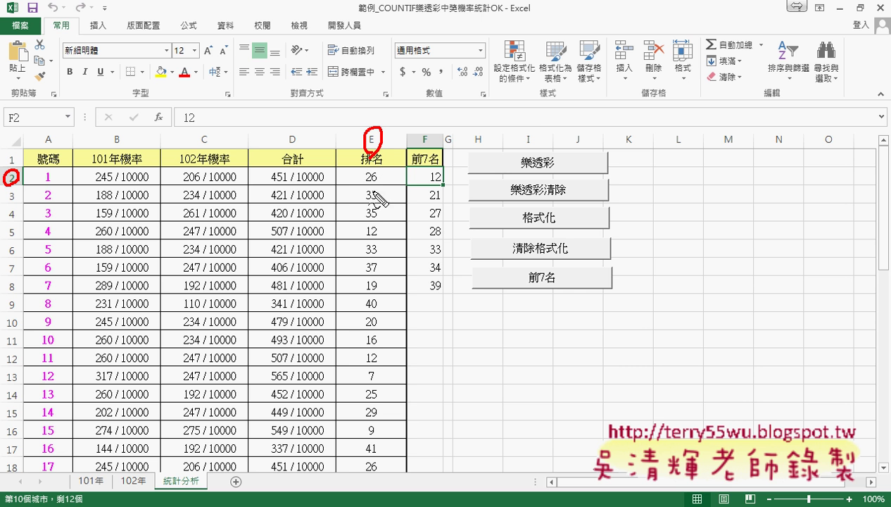
left_click_drag(371, 184, 373, 260)
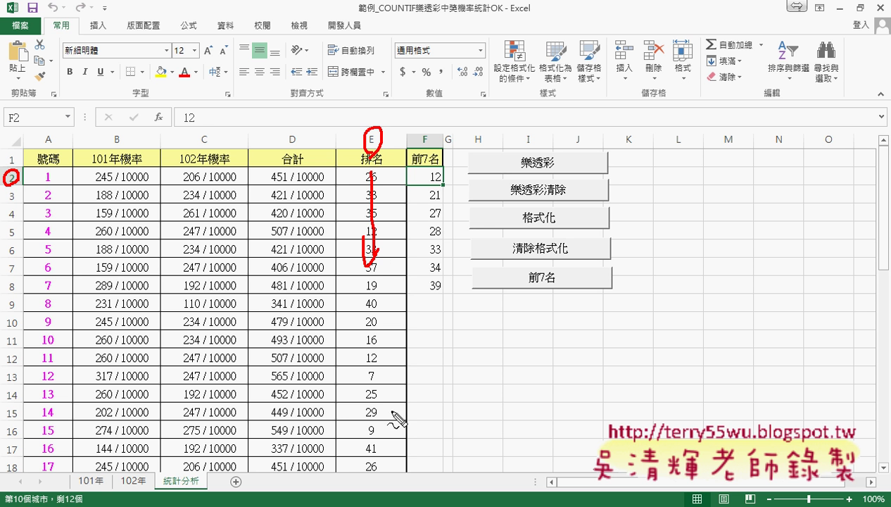
left_click_drag(372, 365, 375, 384)
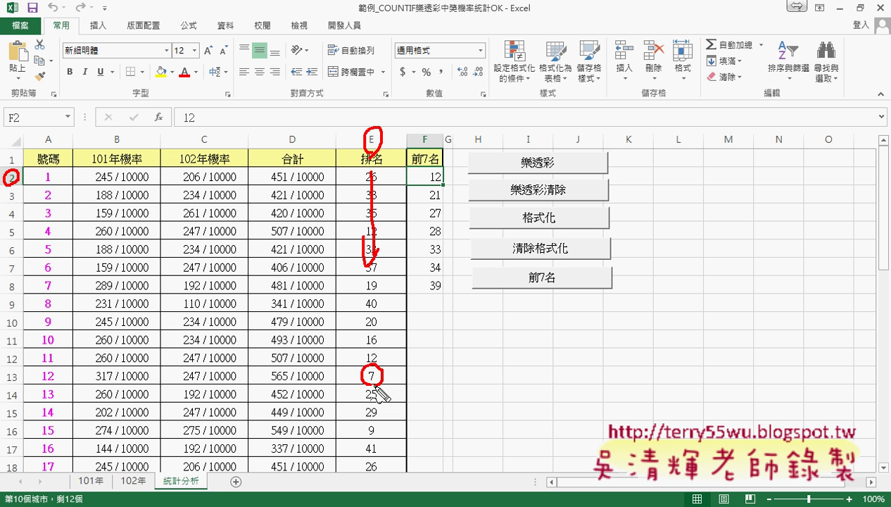
left_click_drag(54, 396, 62, 381)
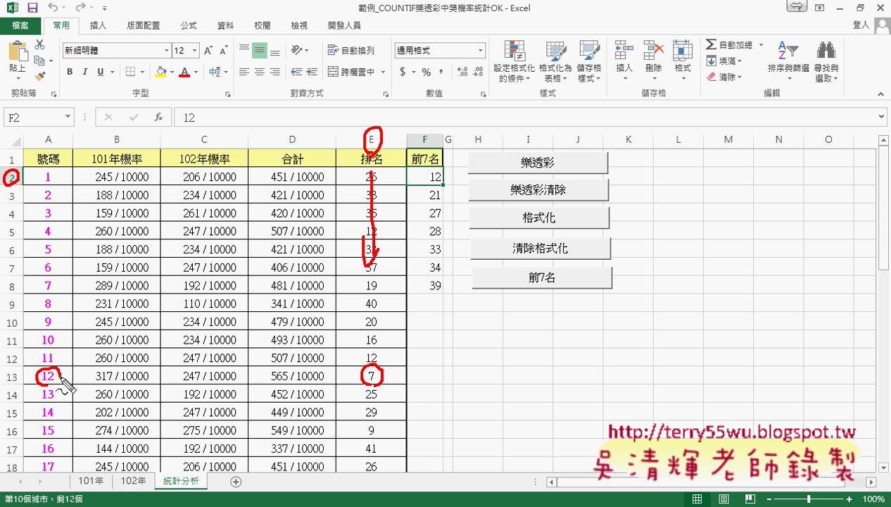
key("ctrl+z")
left_click_drag(440, 172, 442, 184)
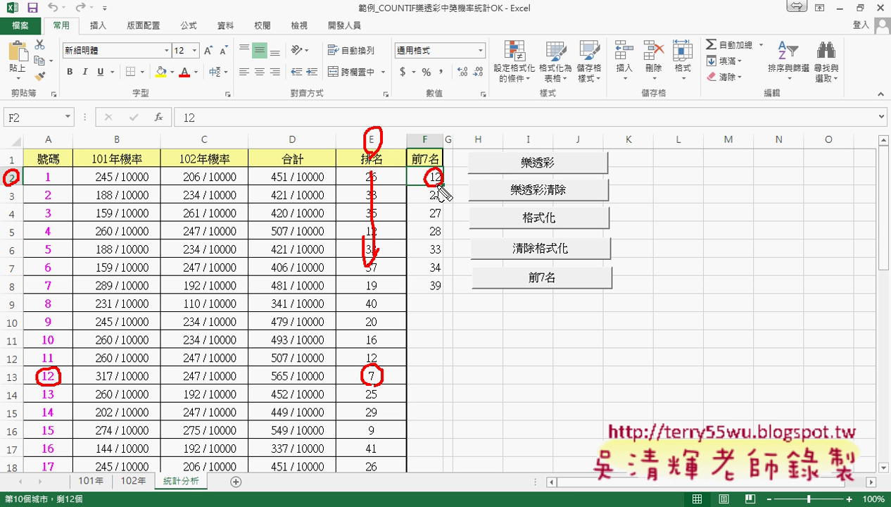
mouse_move(371, 386)
left_mouse_down()
mouse_move(371, 426)
mouse_move(381, 416)
left_mouse_up()
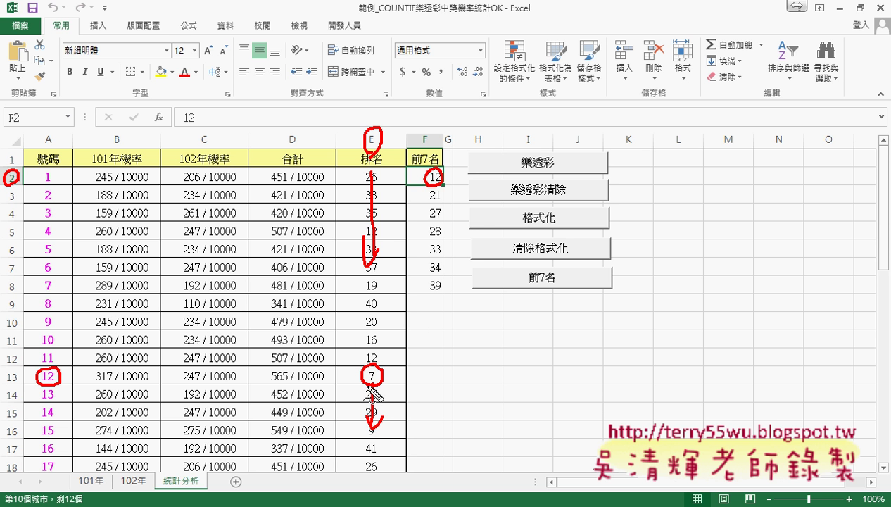
key("Escape")
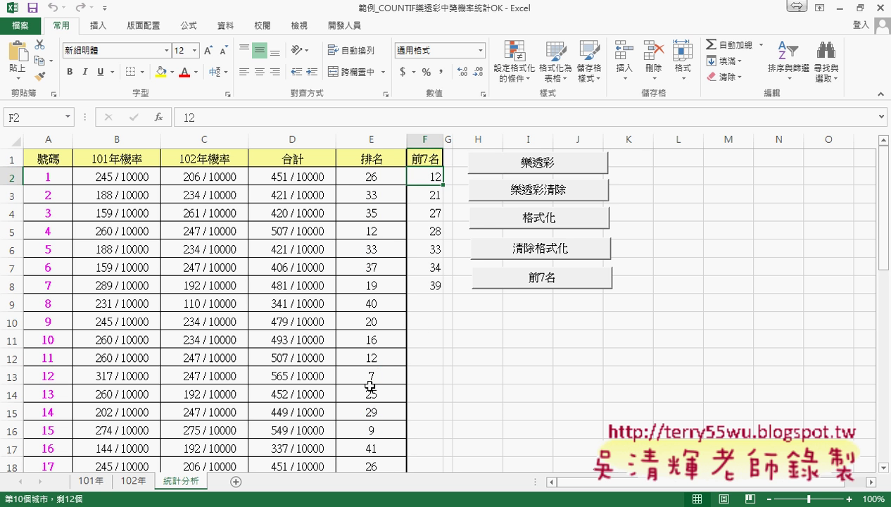
left_click(371, 392)
scroll(372, 392, "down", 2)
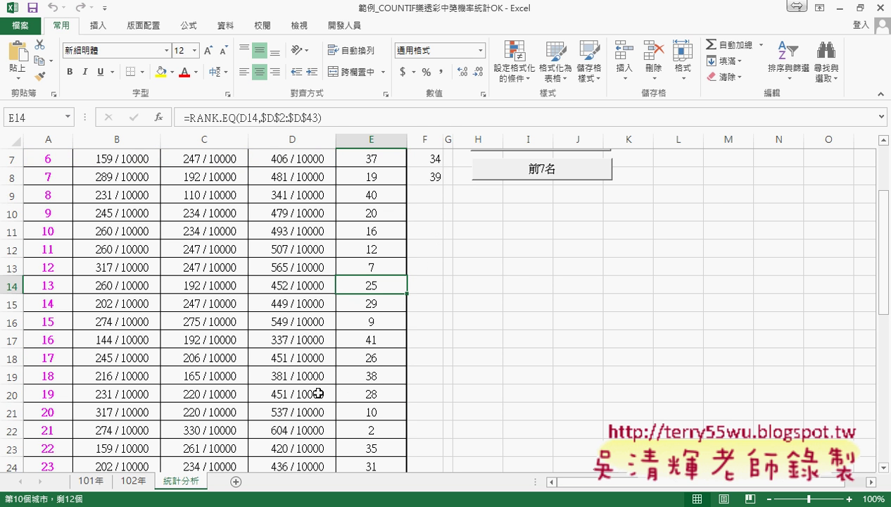
left_click(367, 430)
left_click(67, 432)
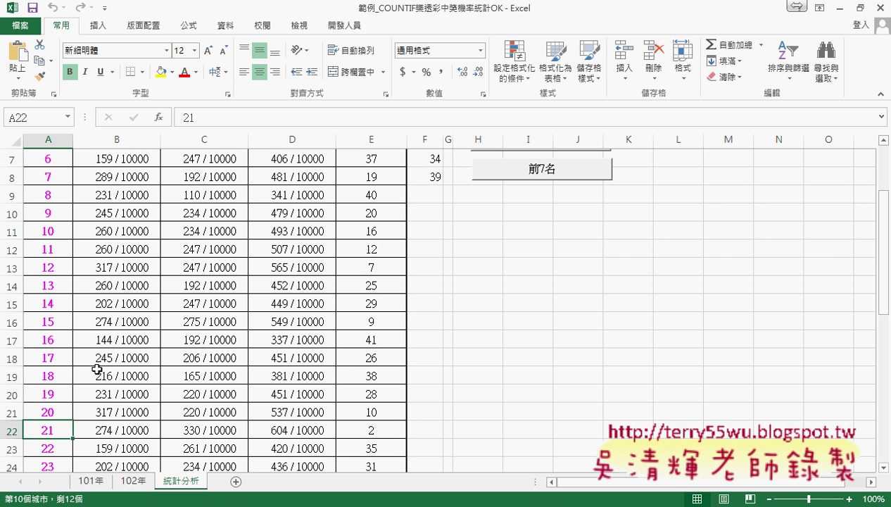
scroll(142, 333, "up", 2)
left_click(427, 200)
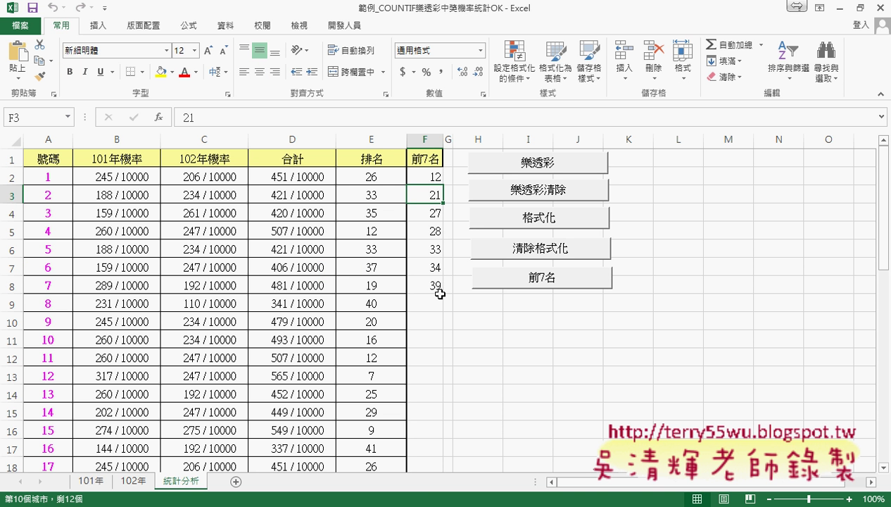
left_click(433, 177)
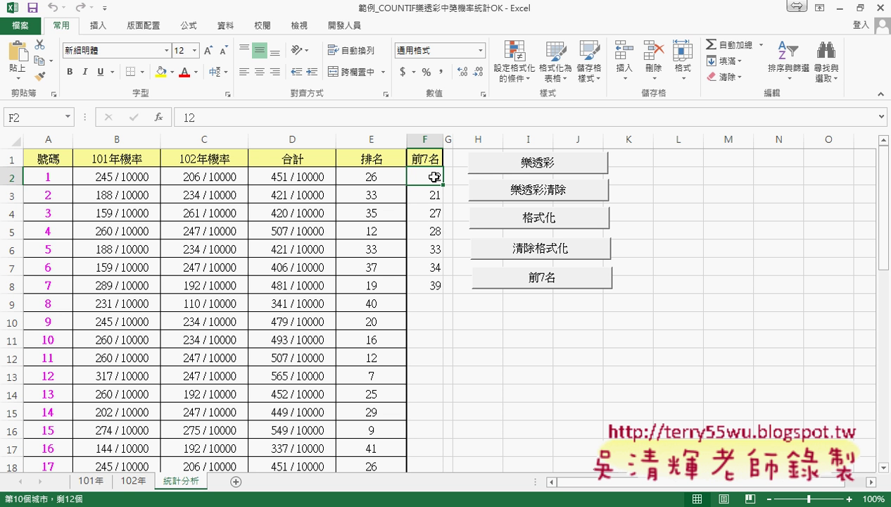
Step: Open the 前7名 button's macro code in the VBA editor beside the sheet and mark its counter line
right_click(543, 272)
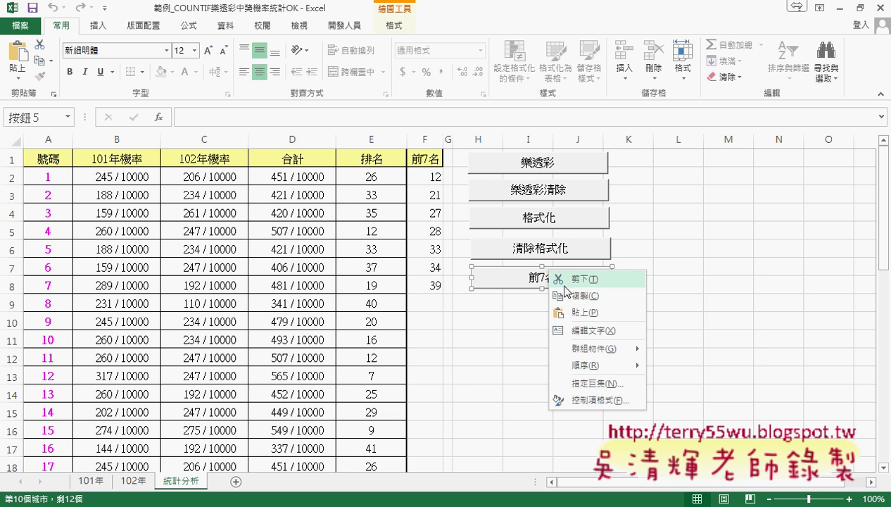
left_click(596, 383)
left_click_drag(609, 225, 719, 180)
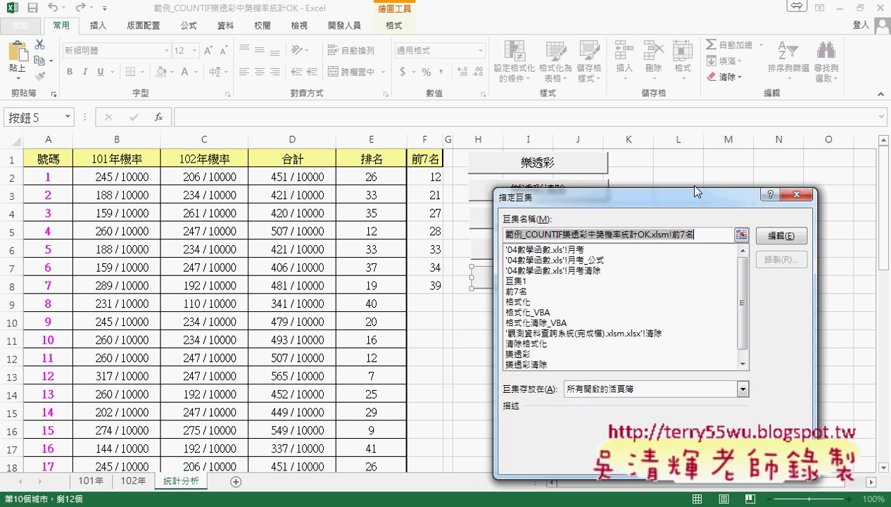
left_click(843, 214)
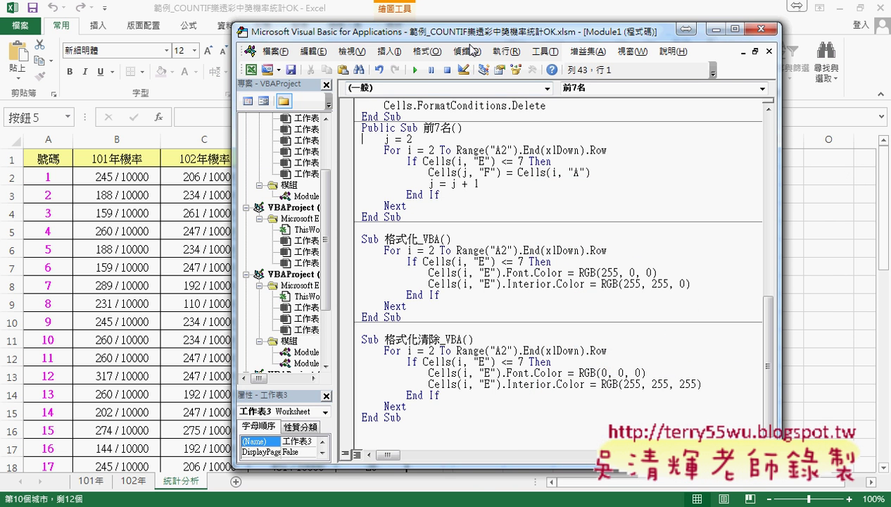
left_click_drag(475, 39, 695, 48)
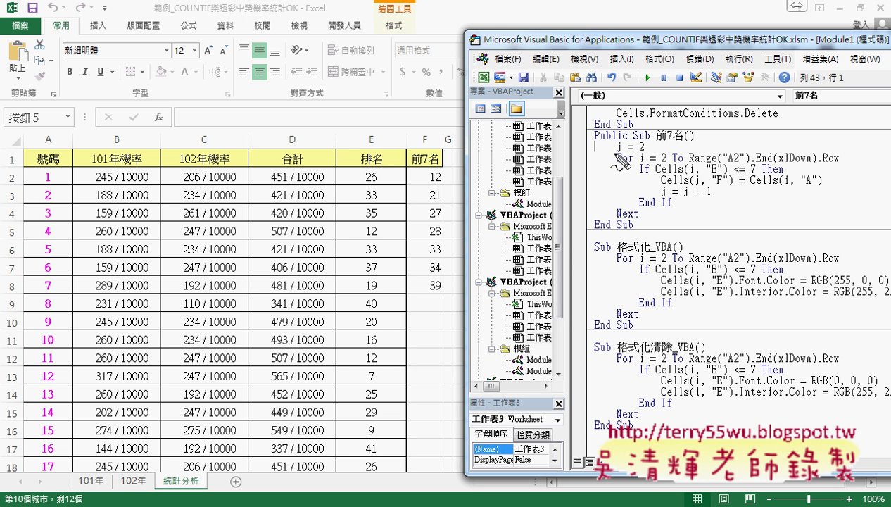
left_click_drag(615, 154, 623, 154)
Step: Rename the counter j to K so the lines read K = 2 and K = K + 1
key("Escape")
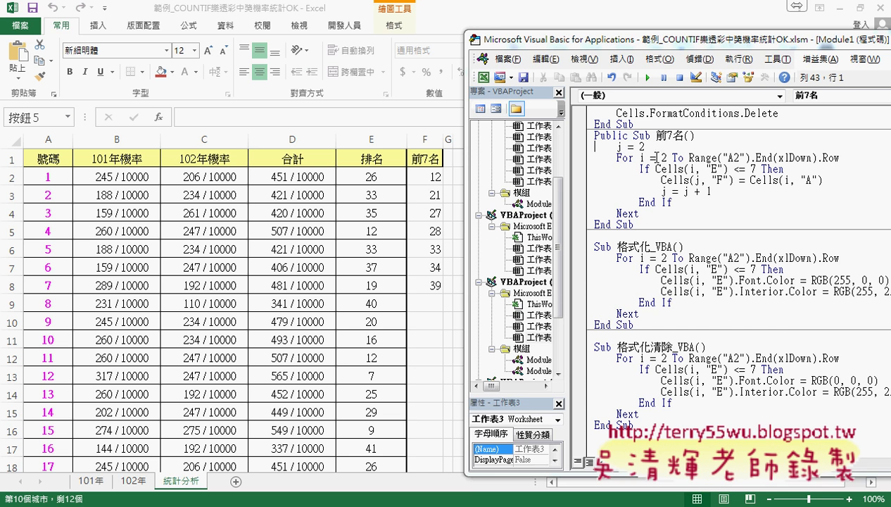
double_click(619, 147)
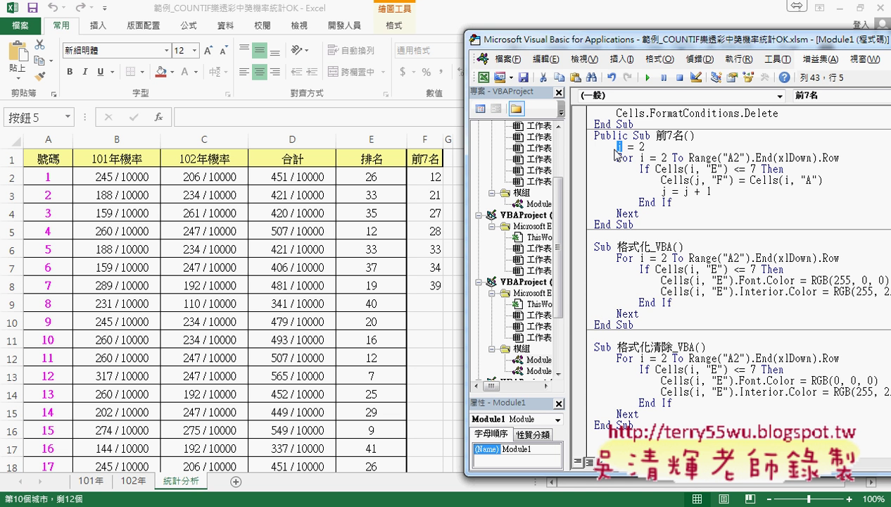
type("K")
double_click(662, 191)
type("K")
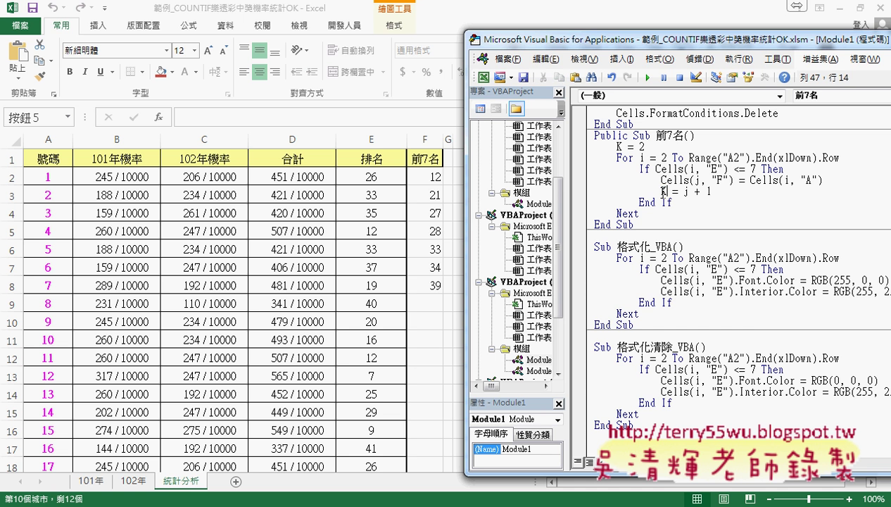
double_click(686, 192)
type("K")
left_click_drag(644, 146, 613, 146)
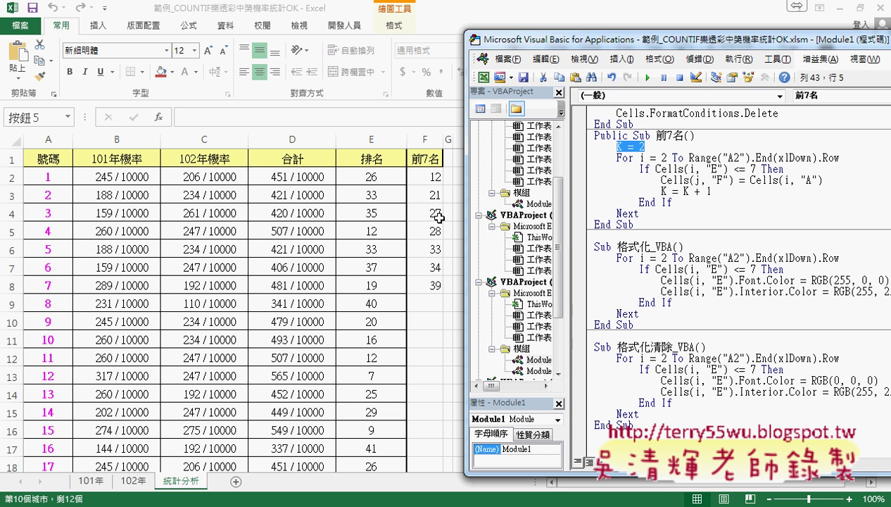
left_click(715, 169)
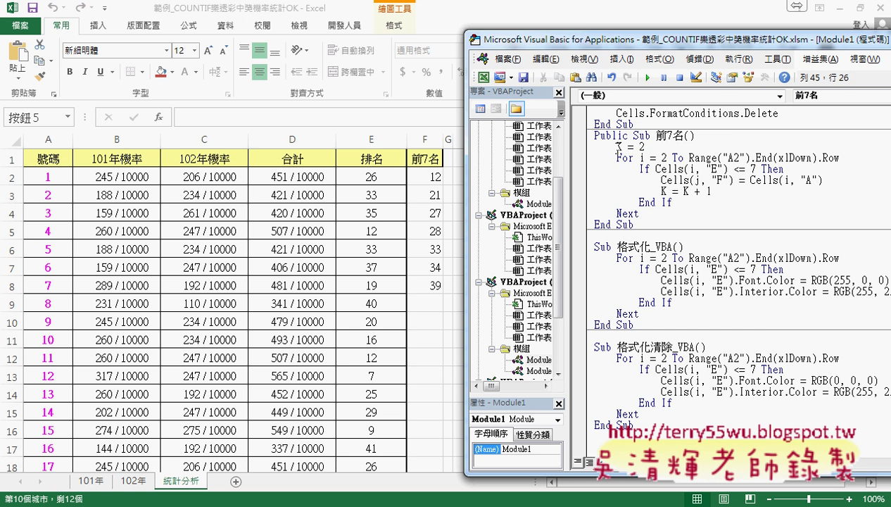
left_click_drag(615, 146, 644, 147)
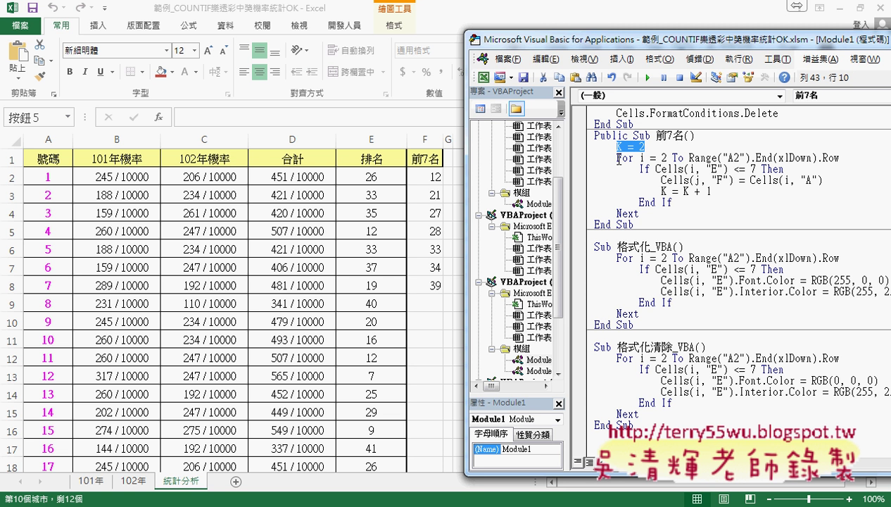
double_click(622, 157)
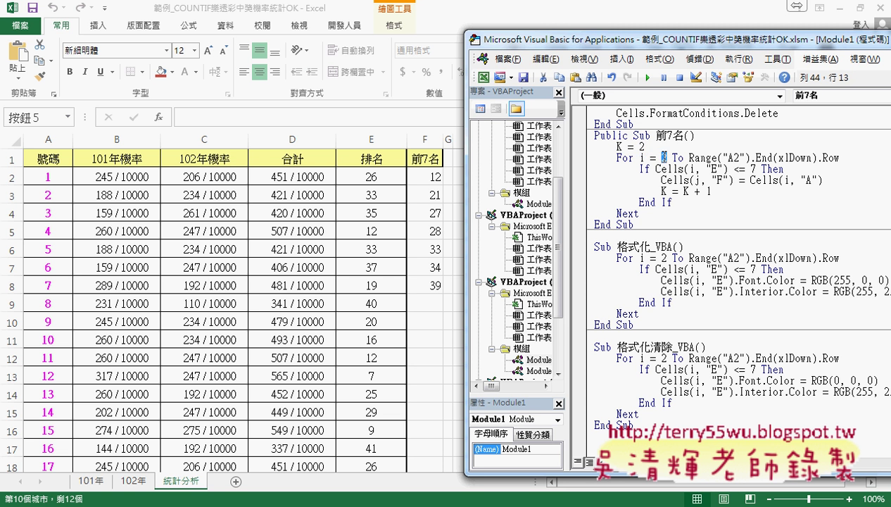
left_click_drag(689, 158, 847, 155)
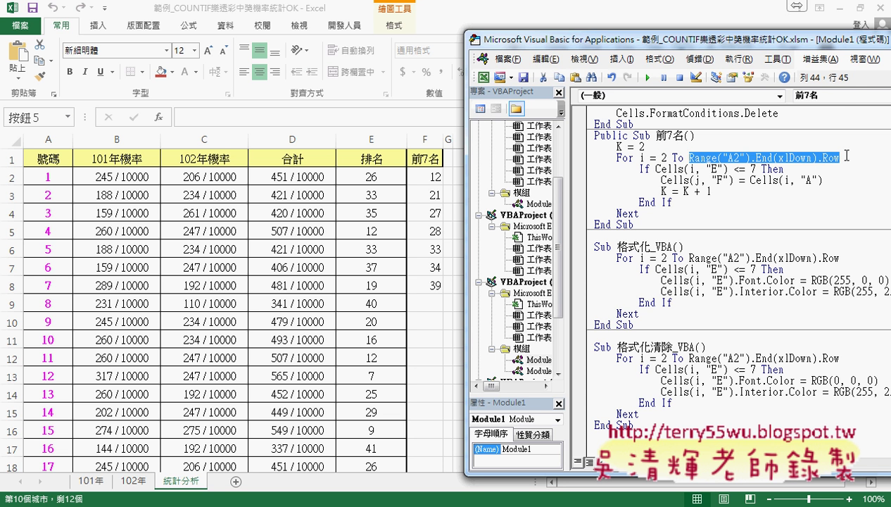
left_click_drag(656, 169, 754, 169)
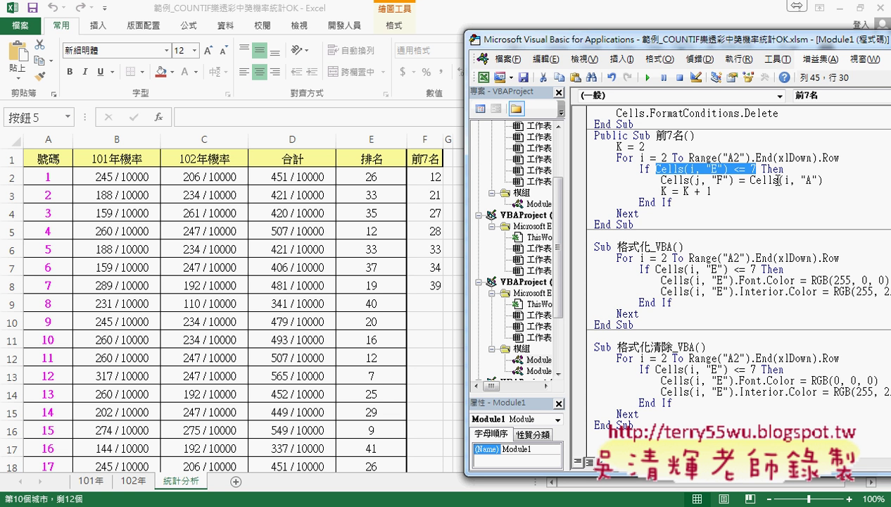
left_click_drag(820, 181, 750, 181)
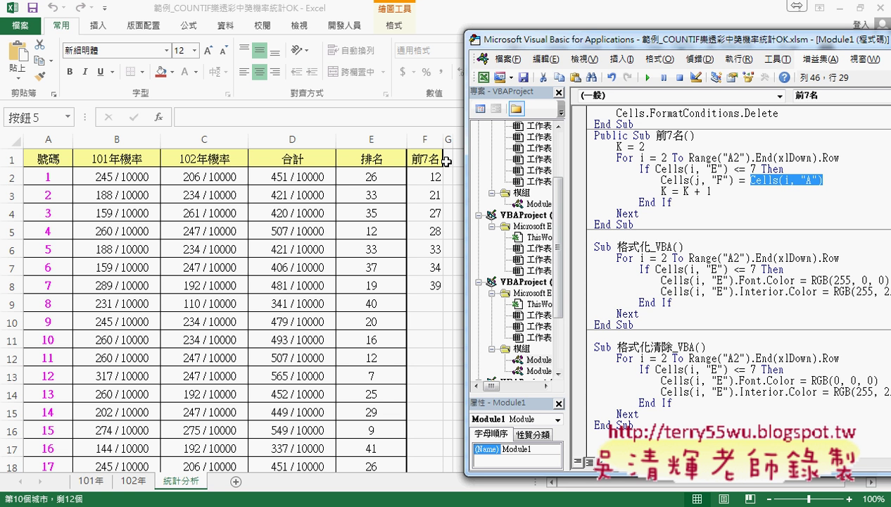
Step: Change Cells(j, "F") to Cells(K, "F") and highlight the start value, column-F write and K + 1 lines
double_click(697, 180)
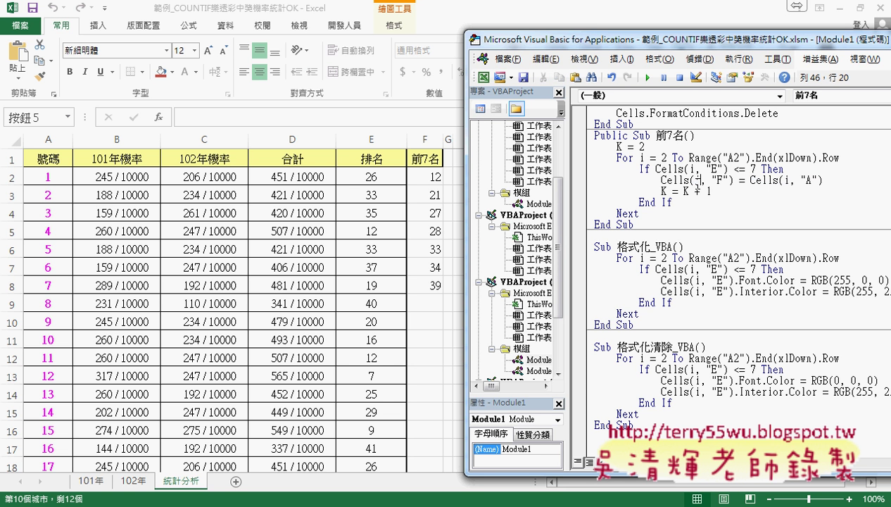
type("K")
double_click(642, 147)
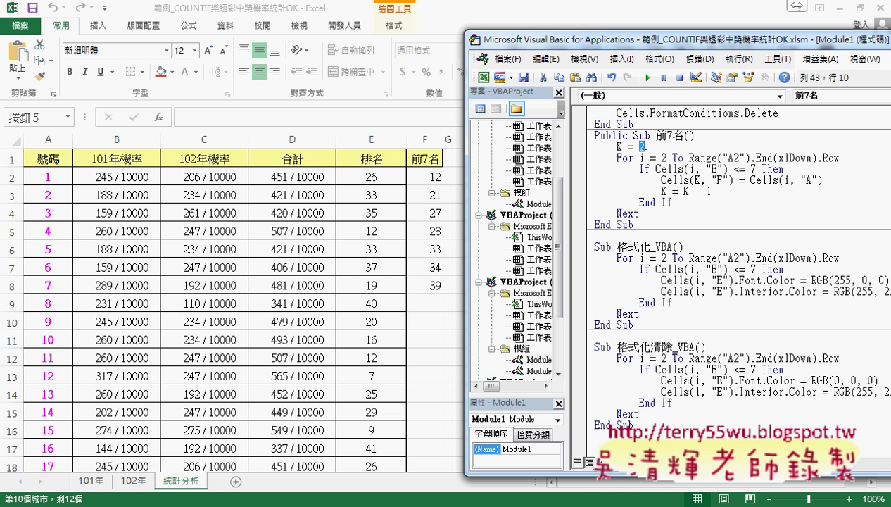
double_click(697, 180)
left_click_drag(822, 180, 661, 180)
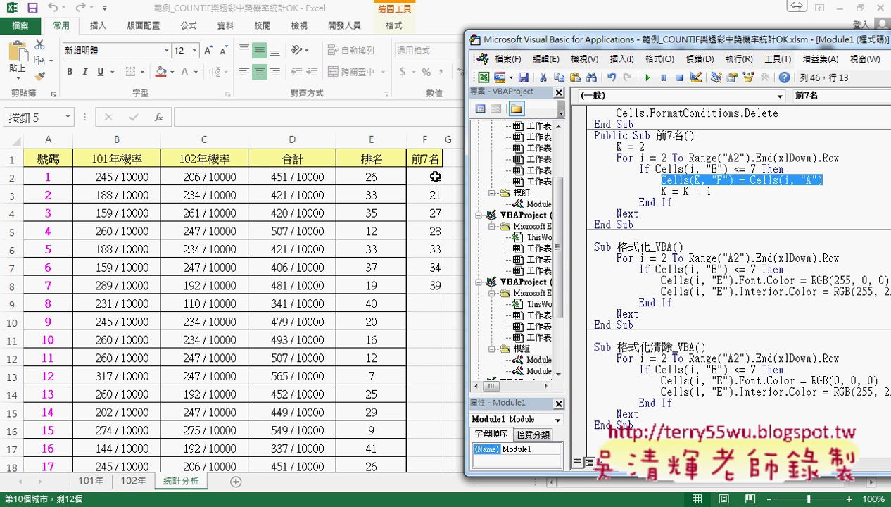
left_click(719, 190)
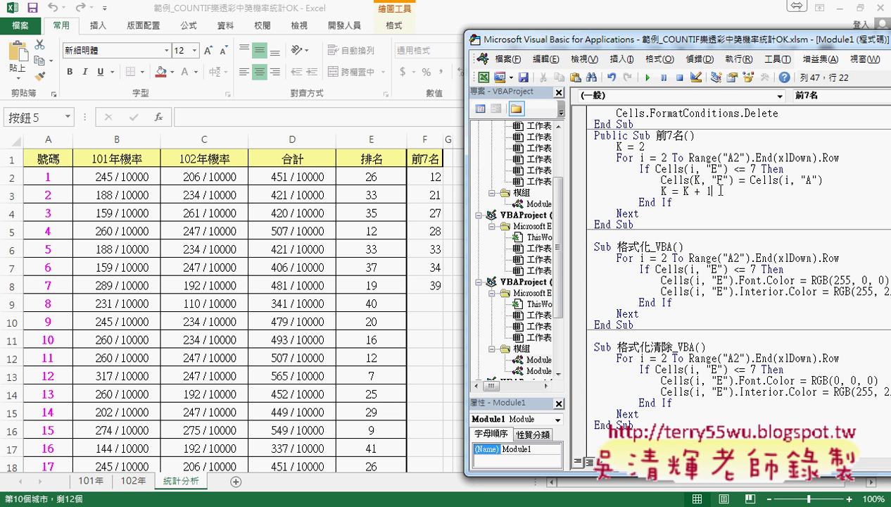
left_click_drag(719, 190, 659, 190)
left_click(646, 203)
left_click_drag(711, 190, 680, 192)
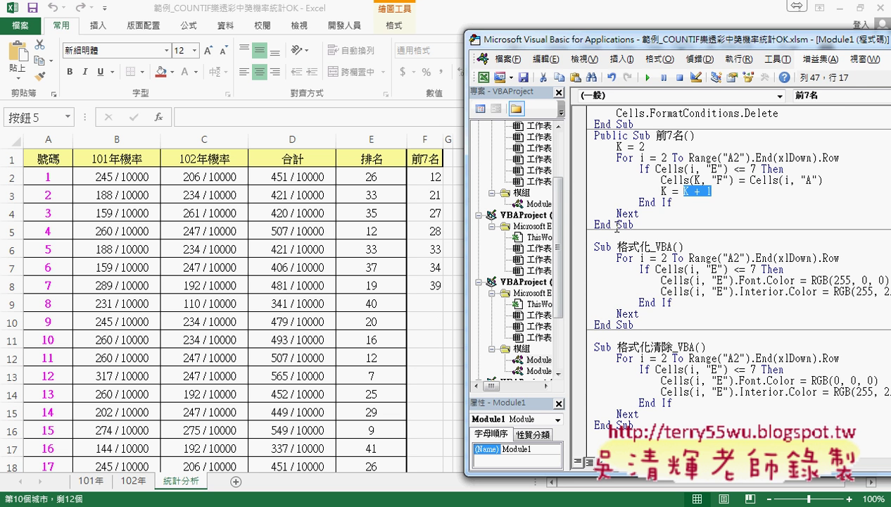
left_click_drag(634, 225, 594, 135)
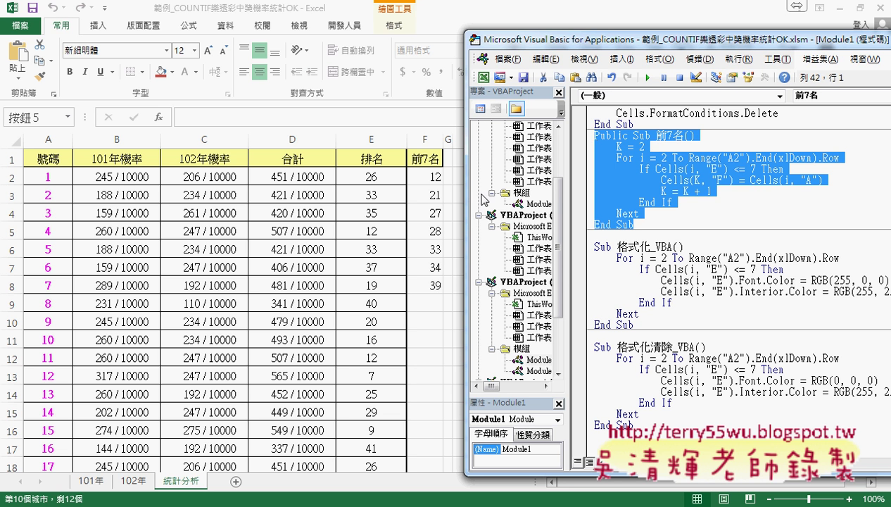
left_click(126, 496)
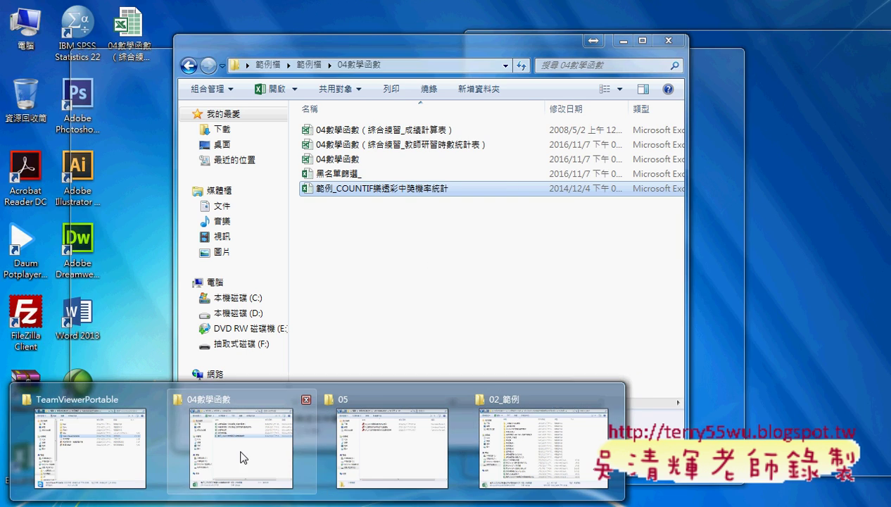
Step: Go from the 04數學函數 window up to 範例檔 and open the 05檢視參照函數 folder
left_click(239, 454)
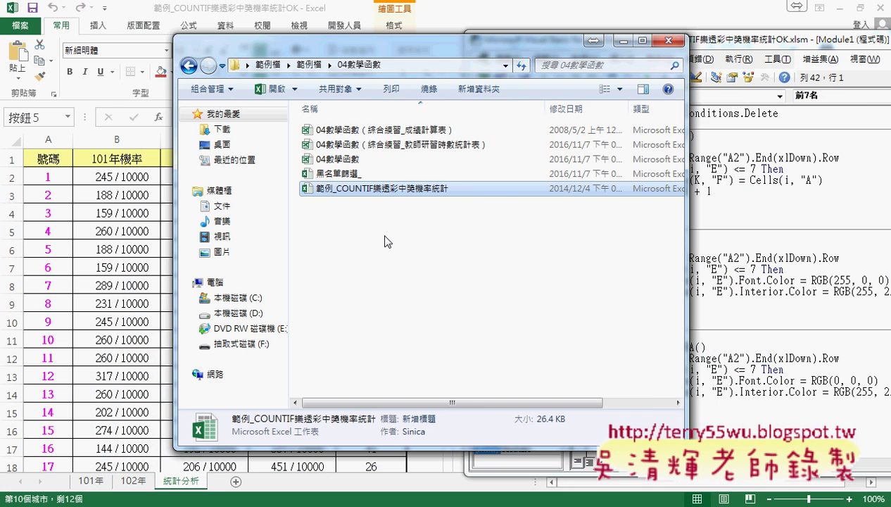
left_click(308, 64)
left_click(357, 190)
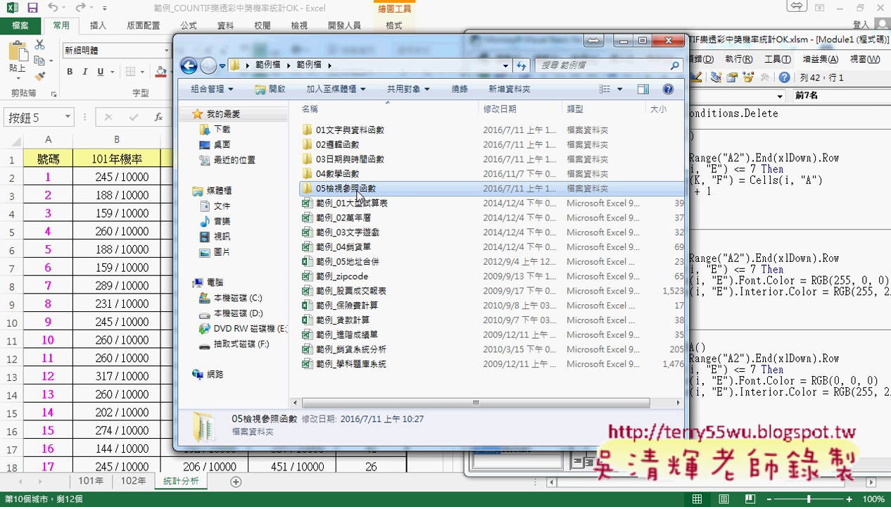
double_click(358, 194)
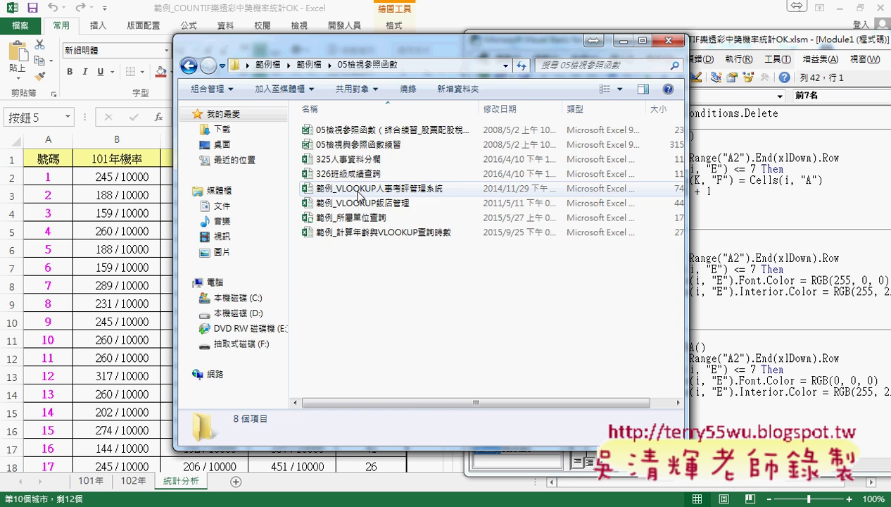